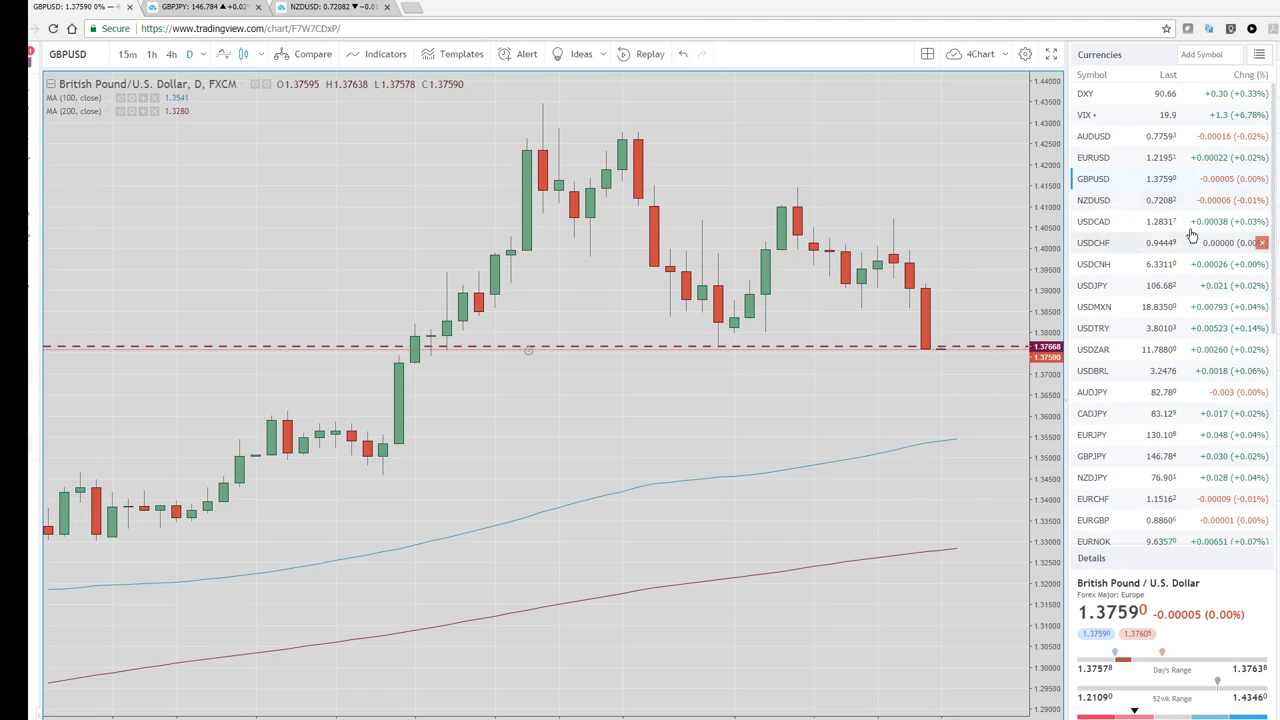
# - Switch to the Macro watchlist and open the ES1! daily chart, zoomed and panned to earlier bars
pyautogui.click(1259, 55)
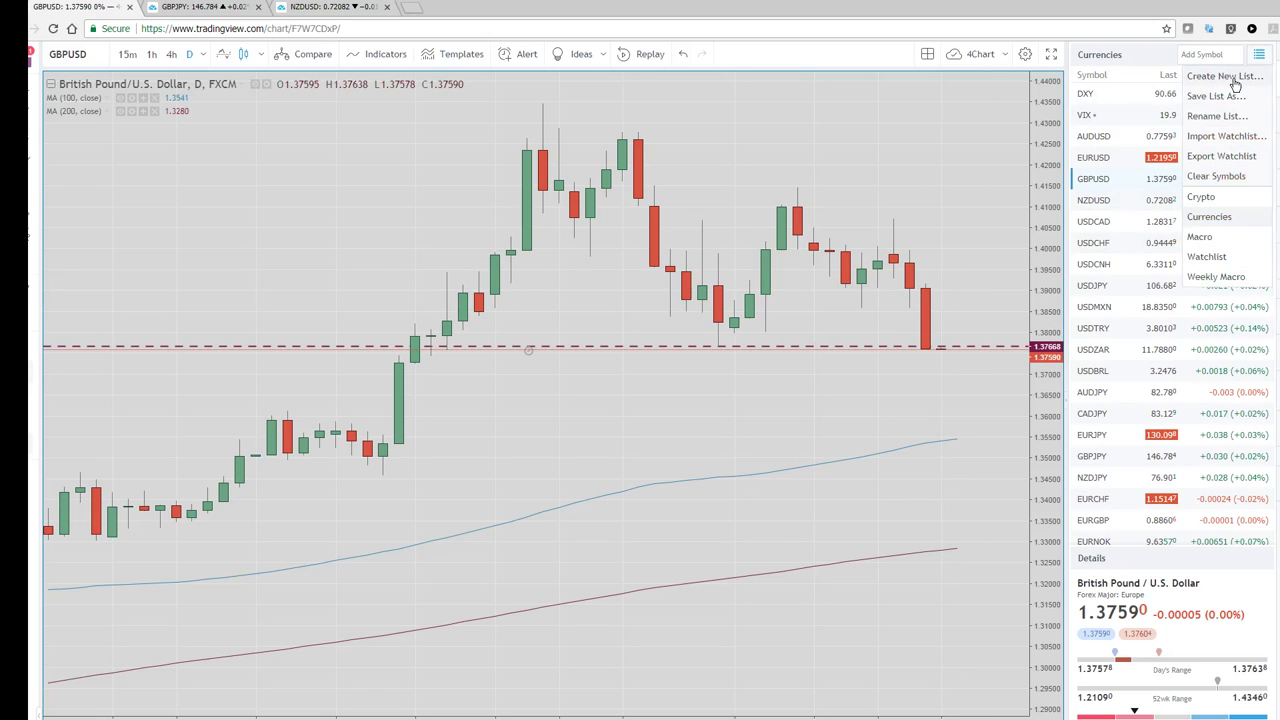
pyautogui.click(1205, 237)
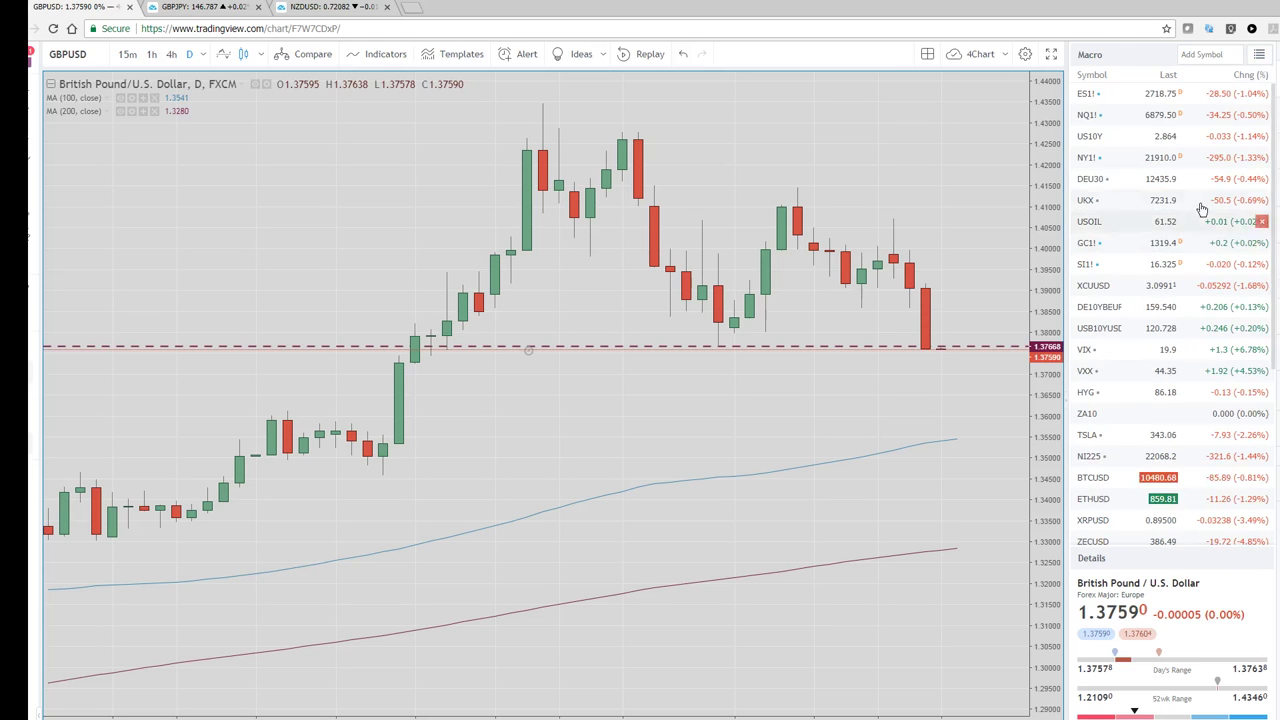
pyautogui.click(1088, 96)
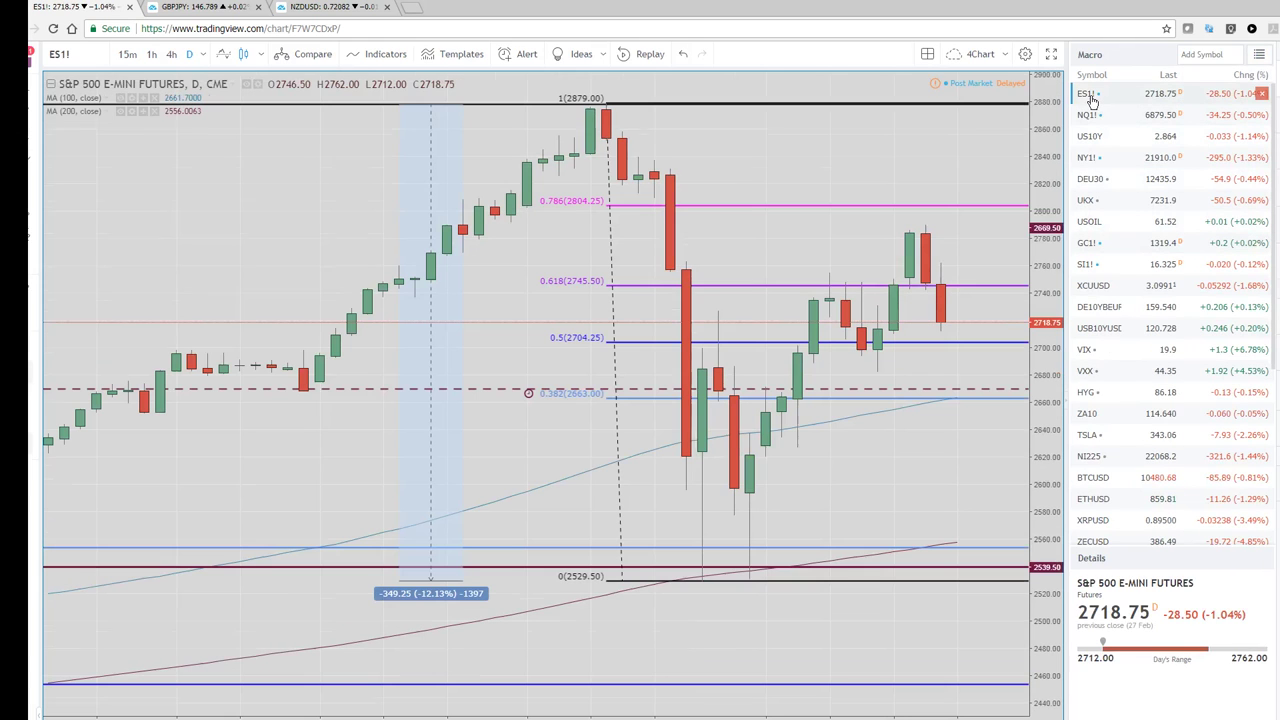
pyautogui.scroll(2, 695, 440)
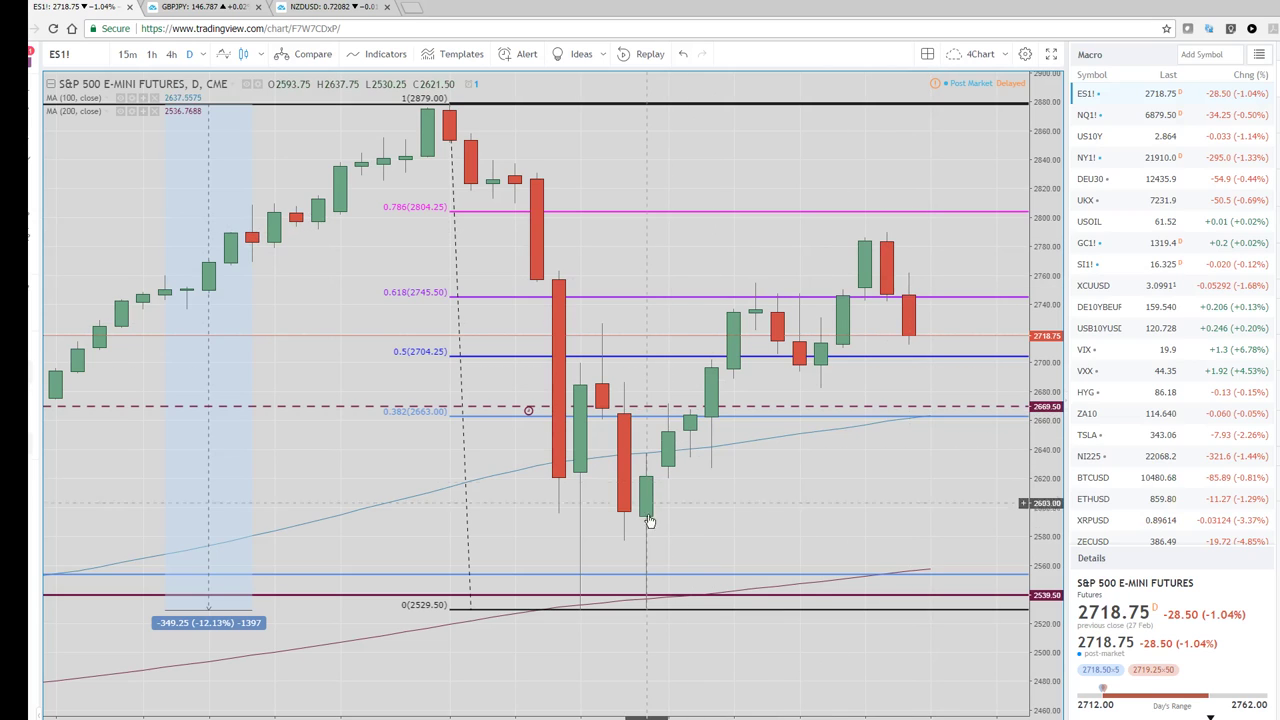
pyautogui.moveTo(655, 530); pyautogui.dragTo(720, 463)
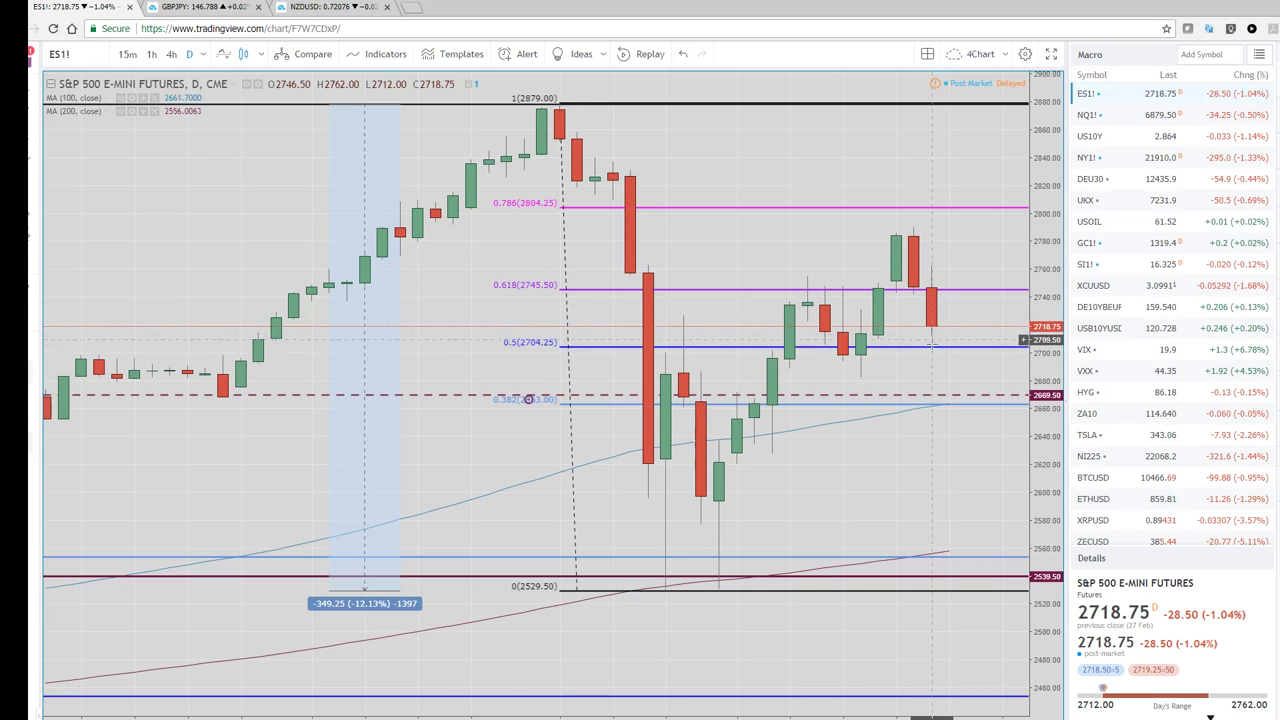
# - Toggle the 4Chart layout showing 60m, 240m, D and 1W panes of ES1!
pyautogui.hotkey('alt', 'Return')
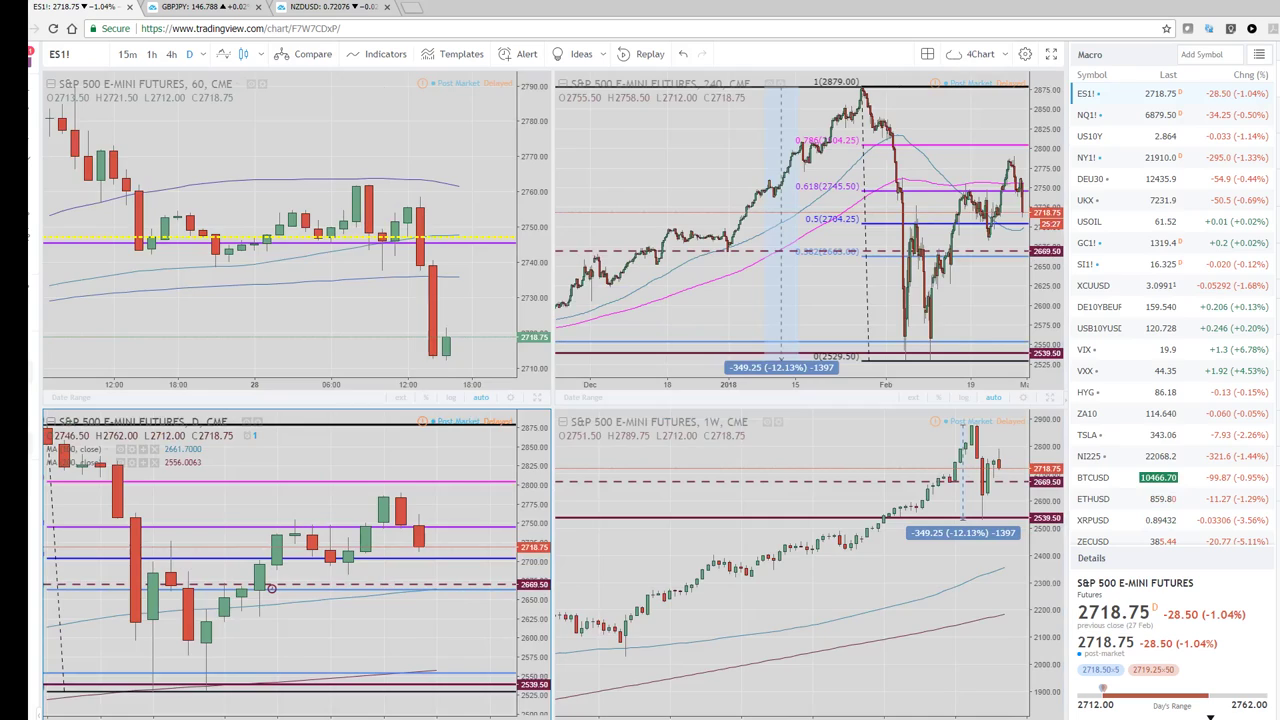
pyautogui.hotkey('alt', 'Return')
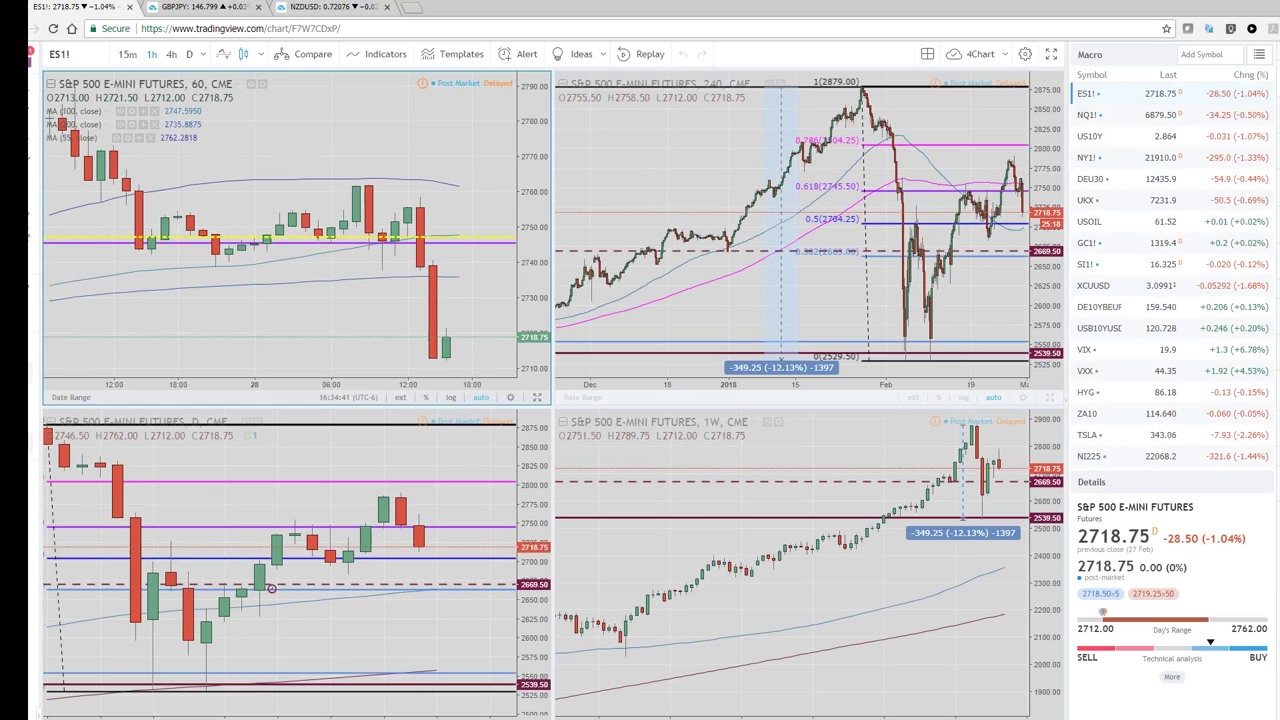
# - Maximize the daily chart and remove its old Fibonacci retracement
pyautogui.click(537, 712)
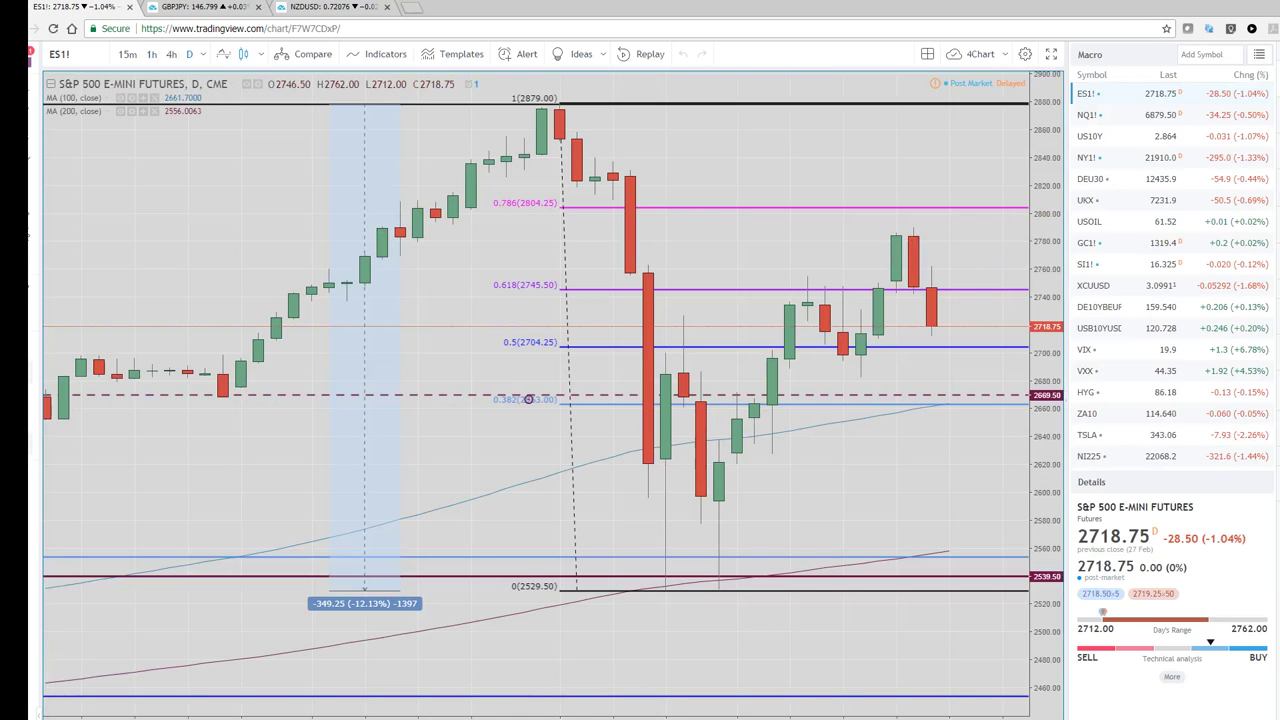
pyautogui.rightClick(950, 348)
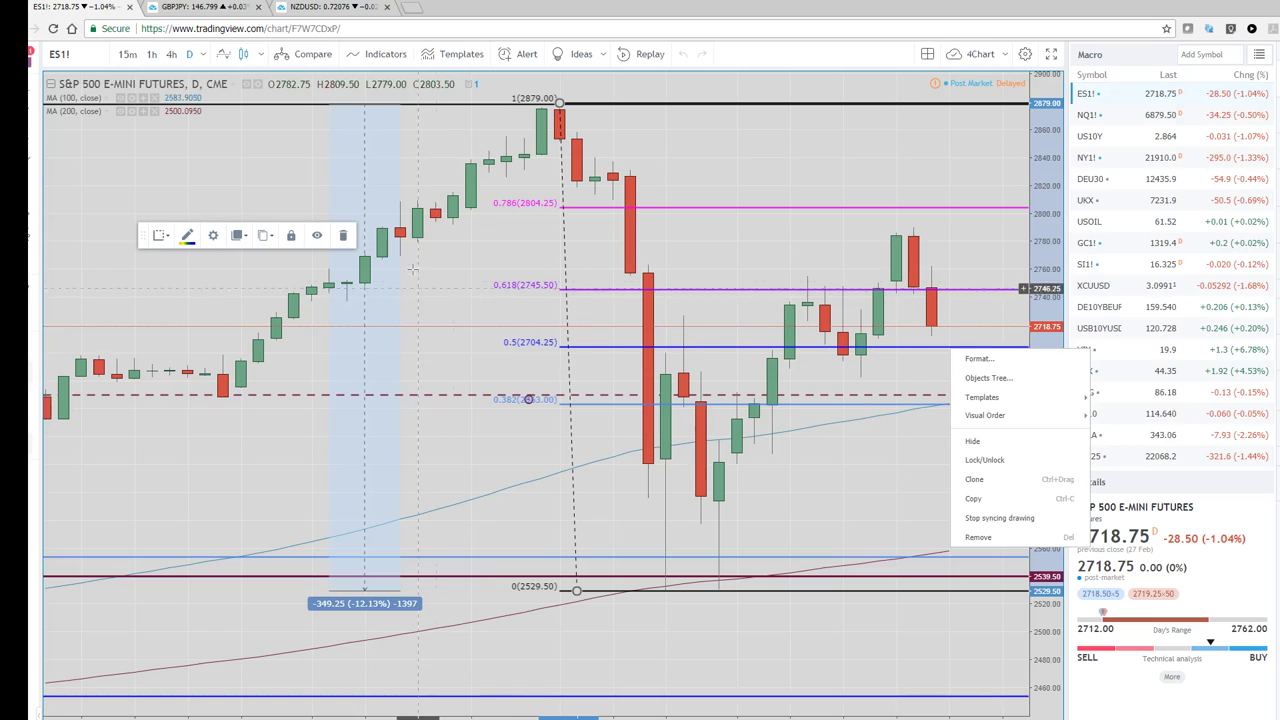
pyautogui.click(343, 235)
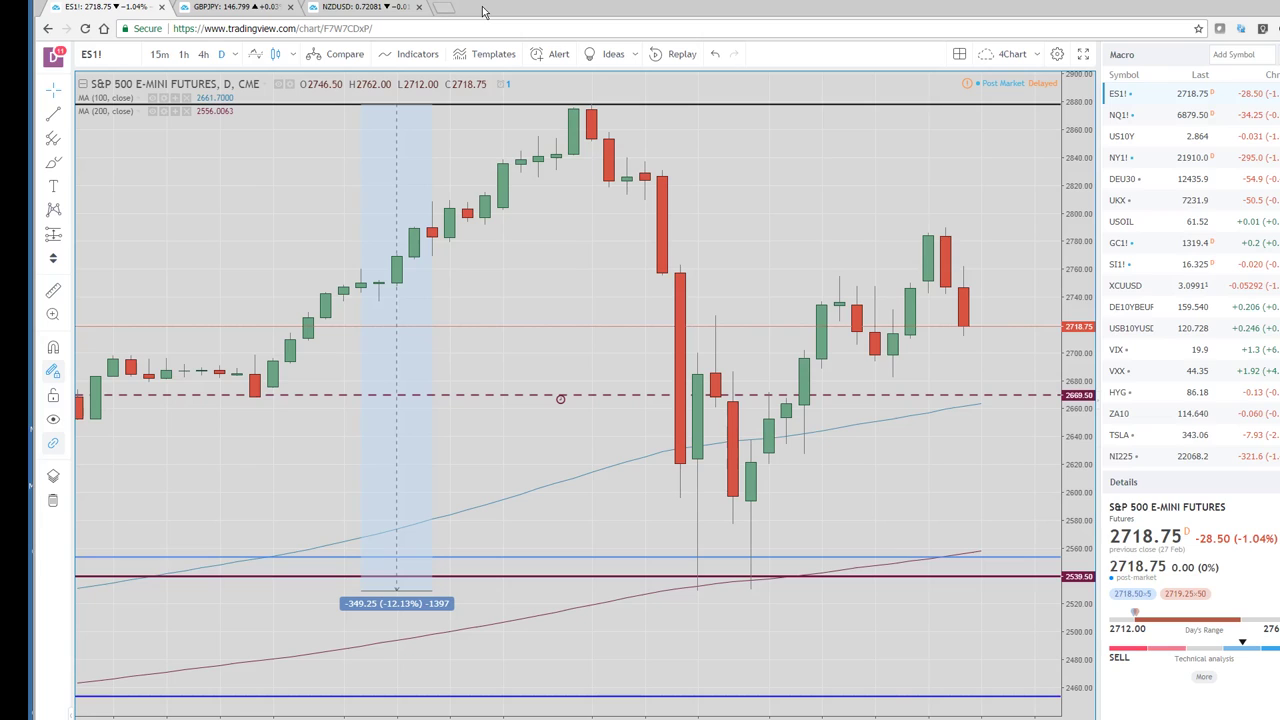
# - Draw a new Fib Retracement from the 2529.75 low to the 2789.75 high
pyautogui.click(70, 145)
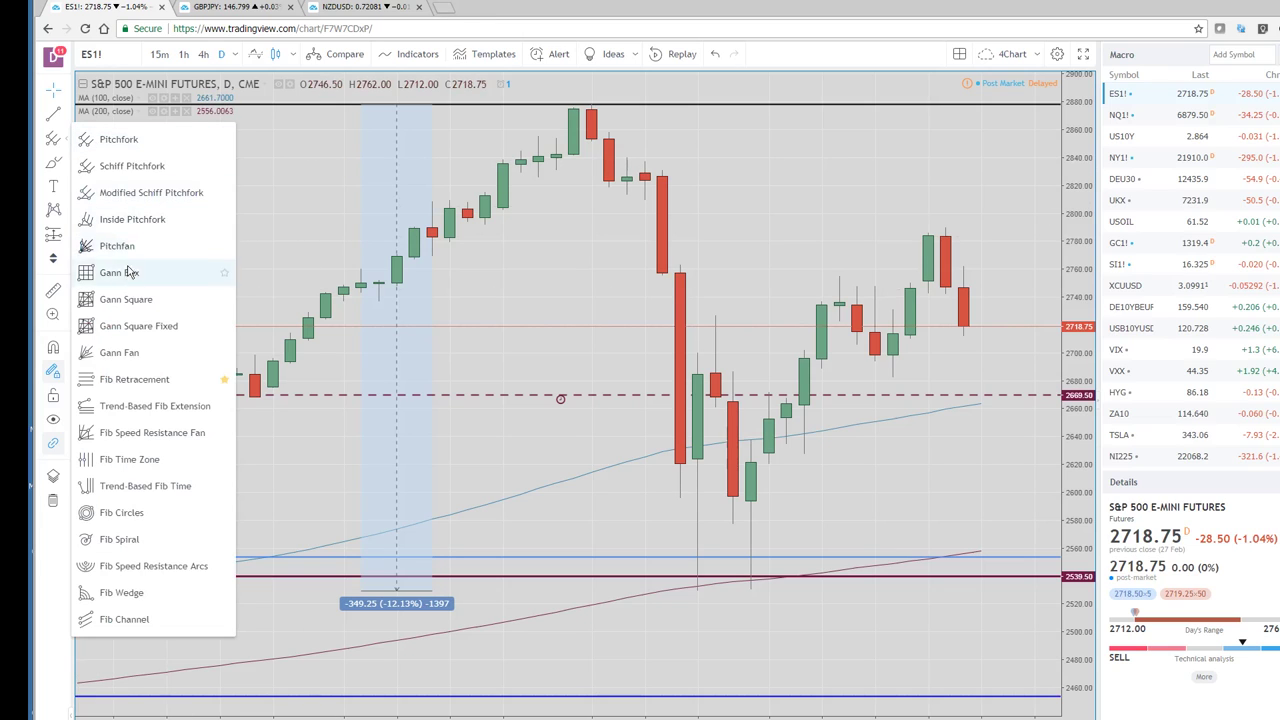
pyautogui.click(134, 380)
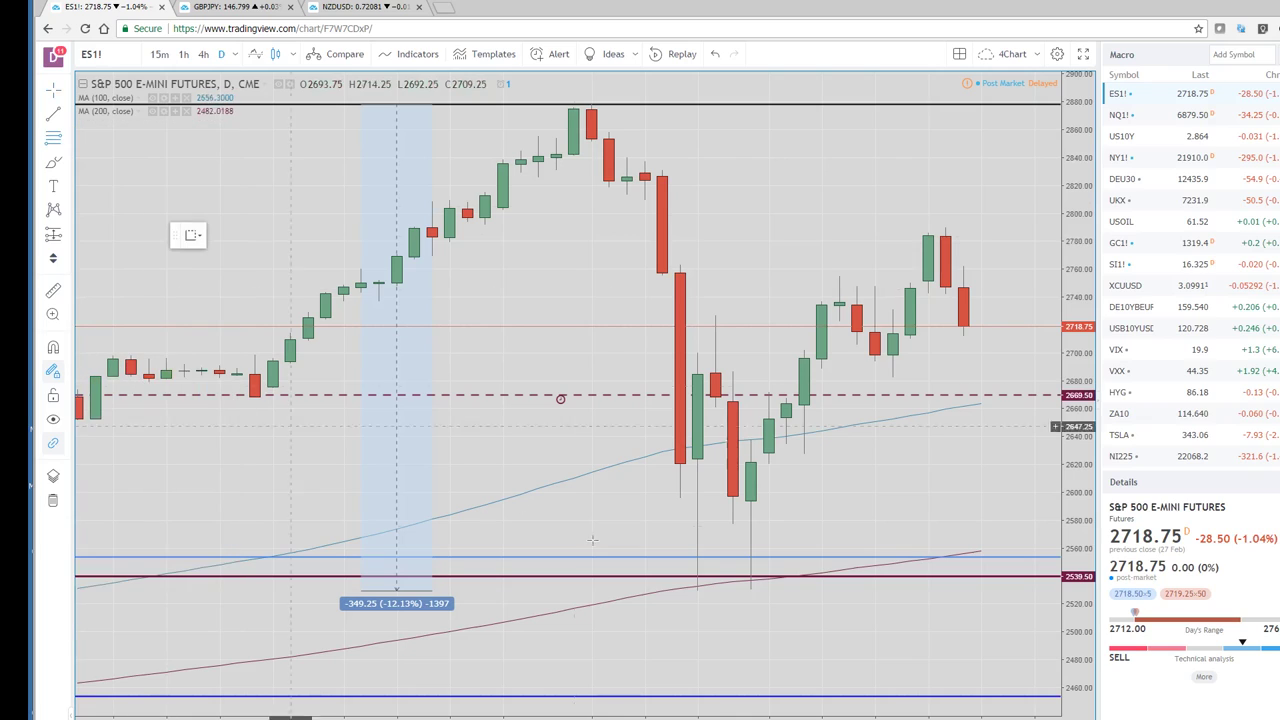
pyautogui.click(717, 568)
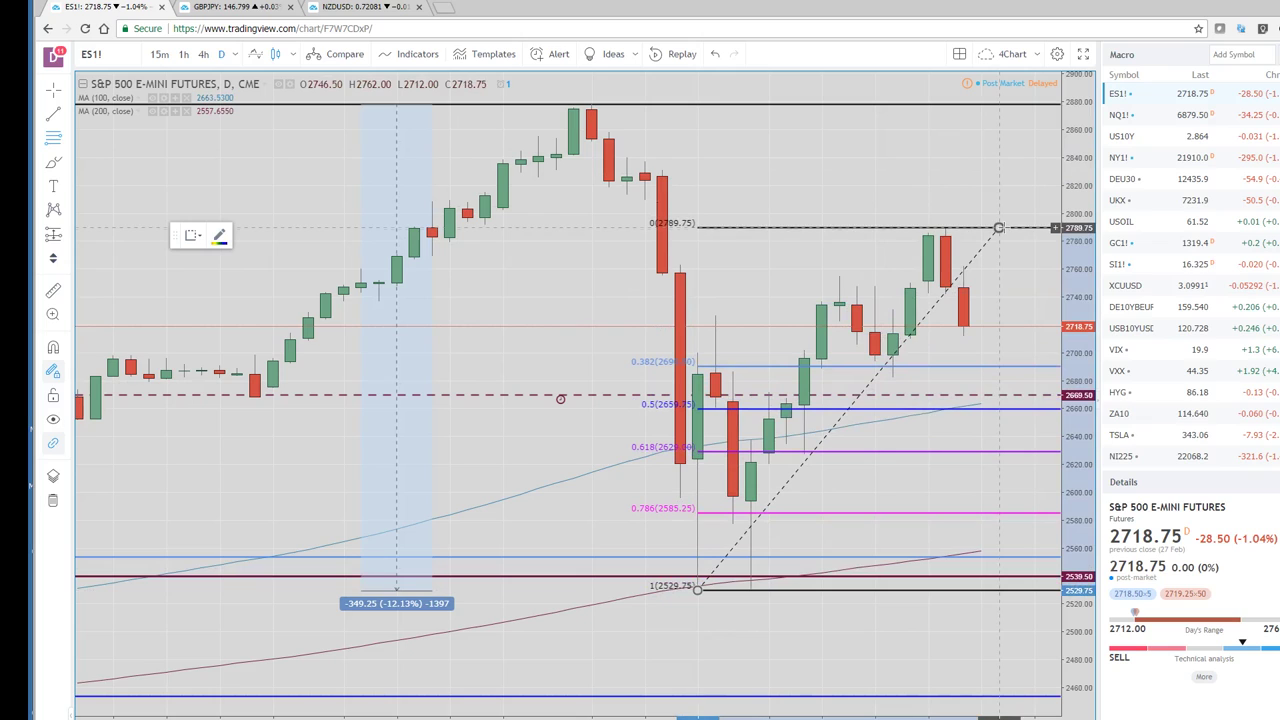
pyautogui.click(998, 228)
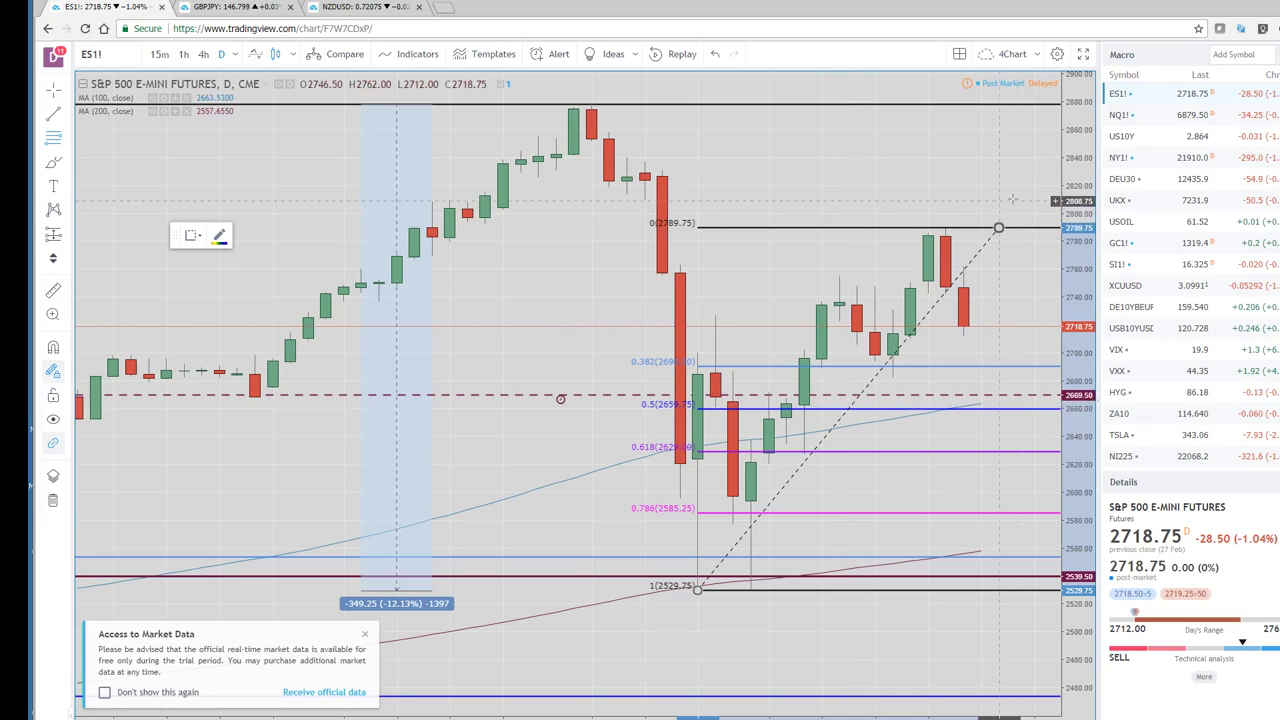
# - Switch to the Currencies watchlist and open the EURUSD daily chart
pyautogui.click(1272, 54)
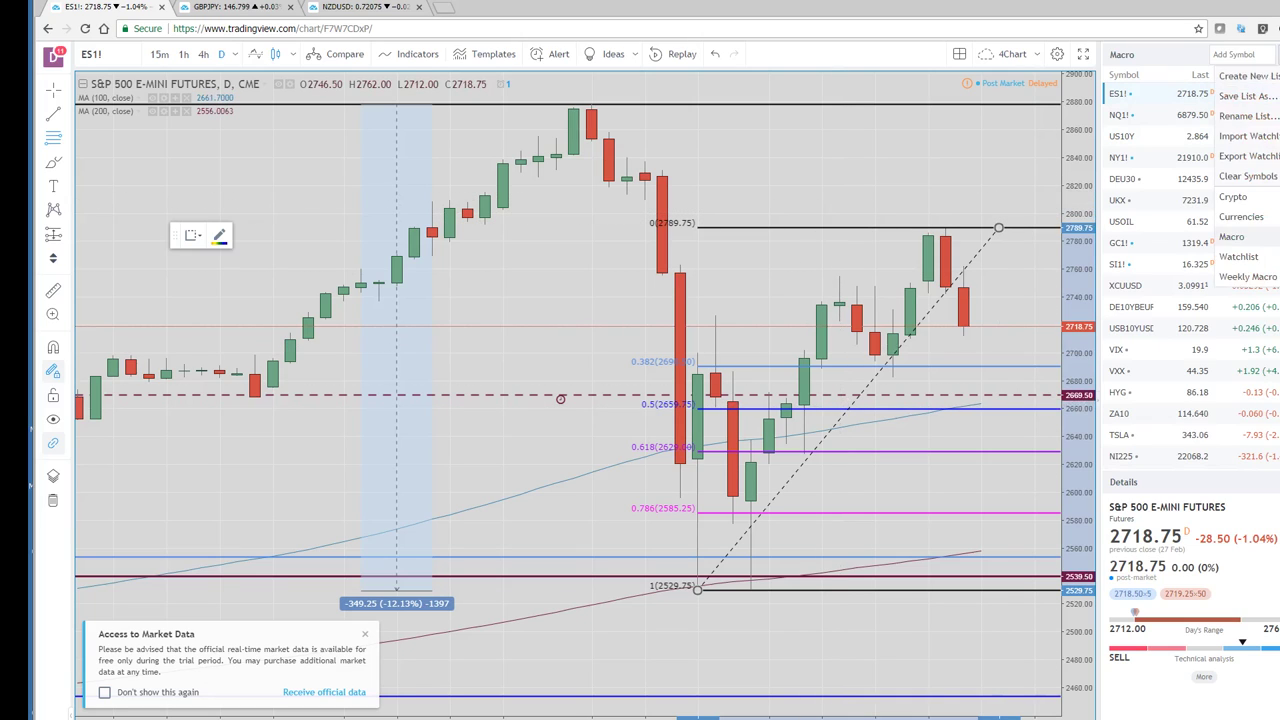
pyautogui.click(1241, 216)
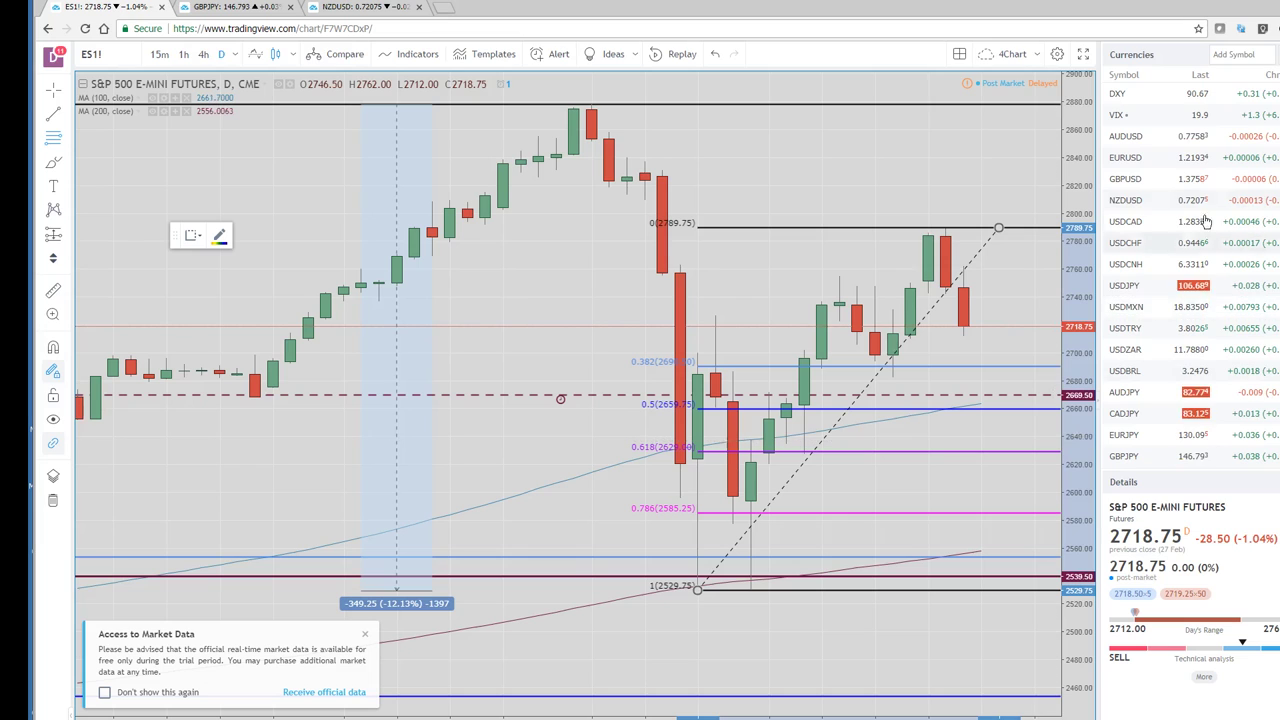
pyautogui.click(1125, 158)
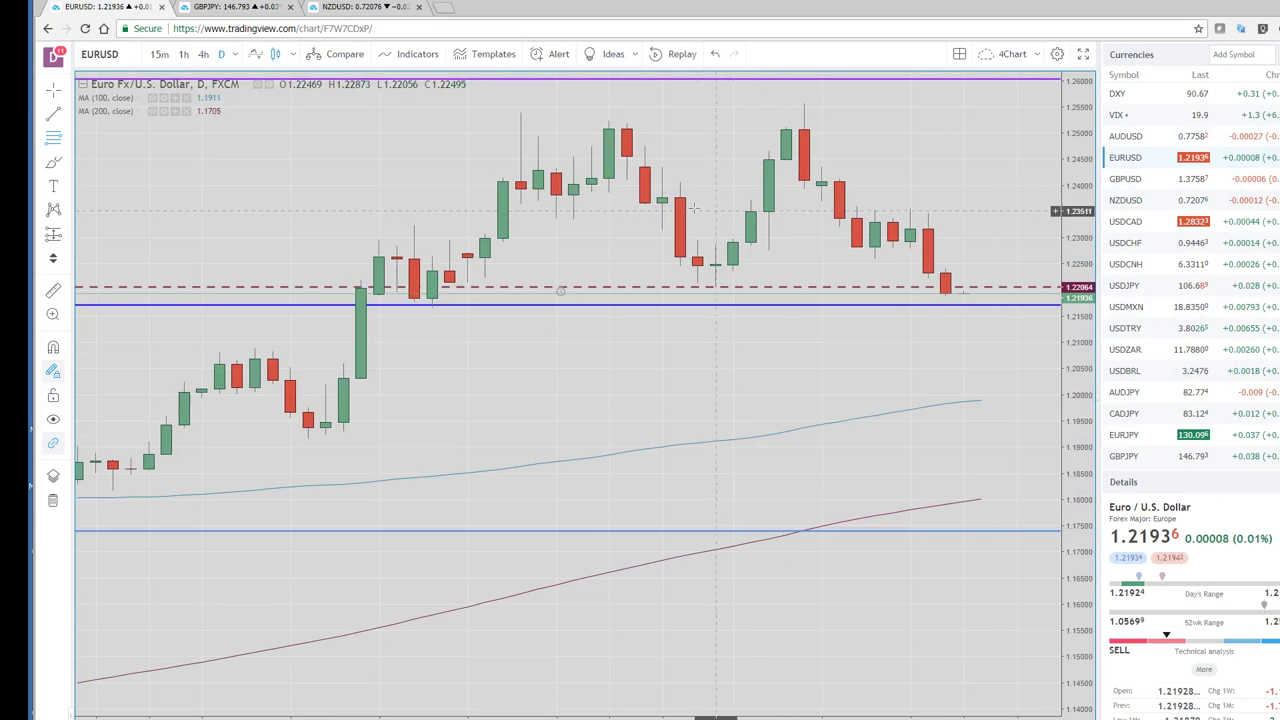
# - Zoom the EURUSD chart briefly, then switch to GBPUSD
pyautogui.scroll(-1, 624, 340)
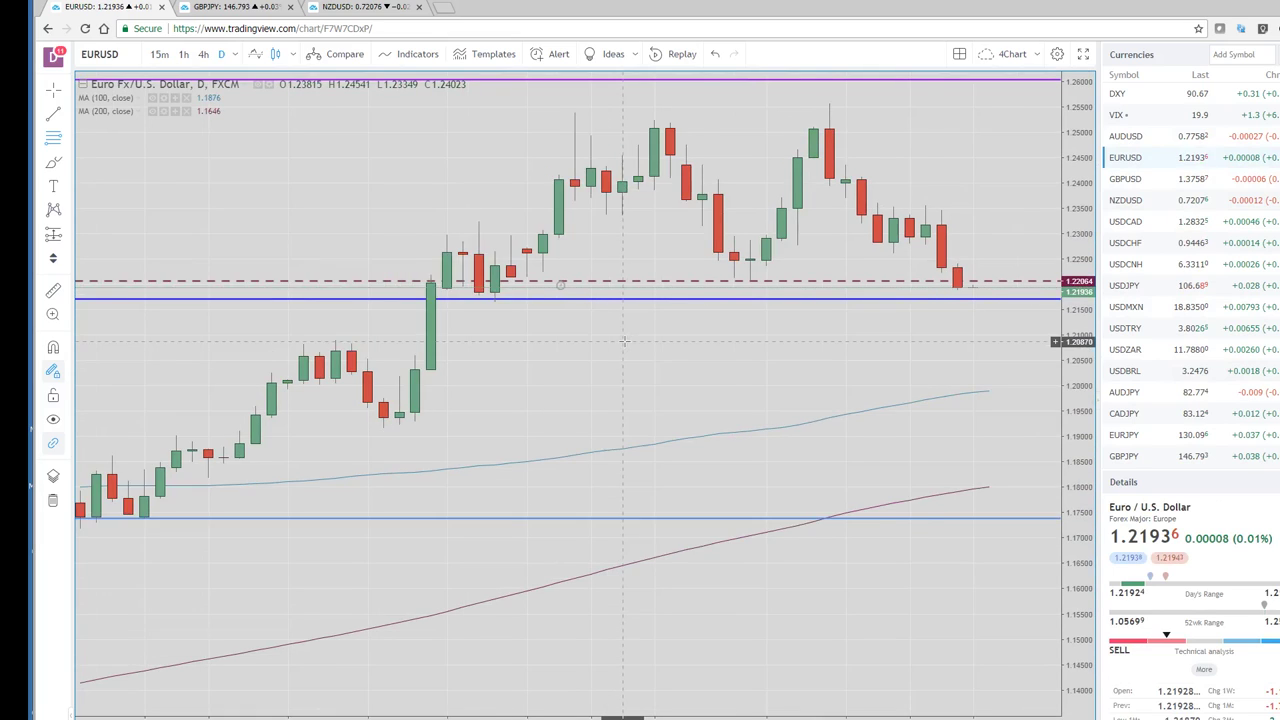
pyautogui.scroll(1, 624, 340)
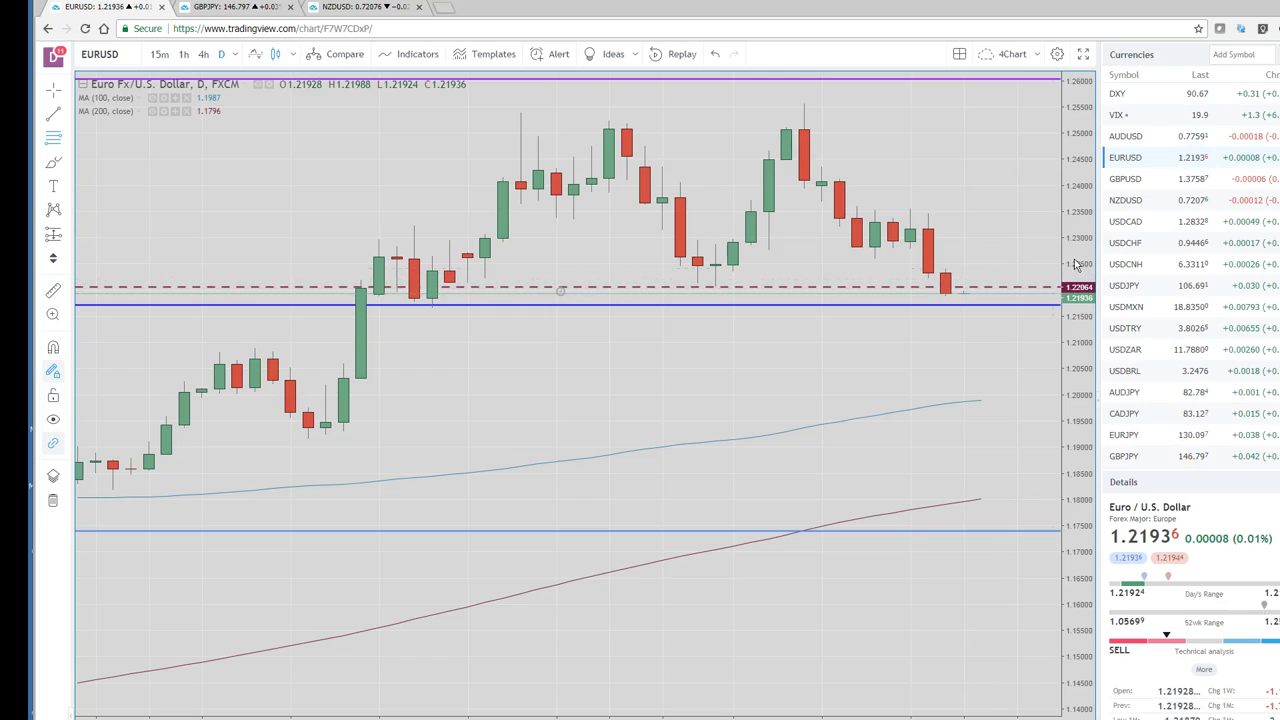
pyautogui.click(1125, 181)
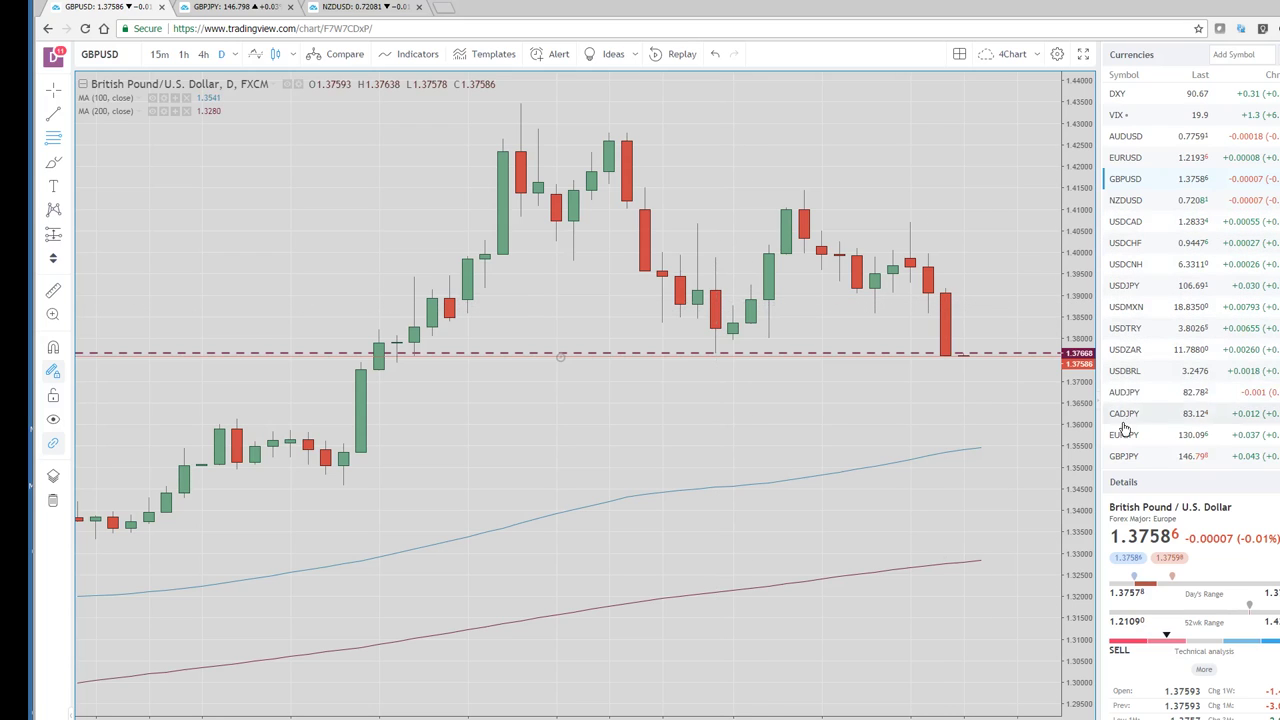
# - Review the GBPJPY daily chart's target levels, then switch to EURGBP from the watchlist
pyautogui.click(1124, 458)
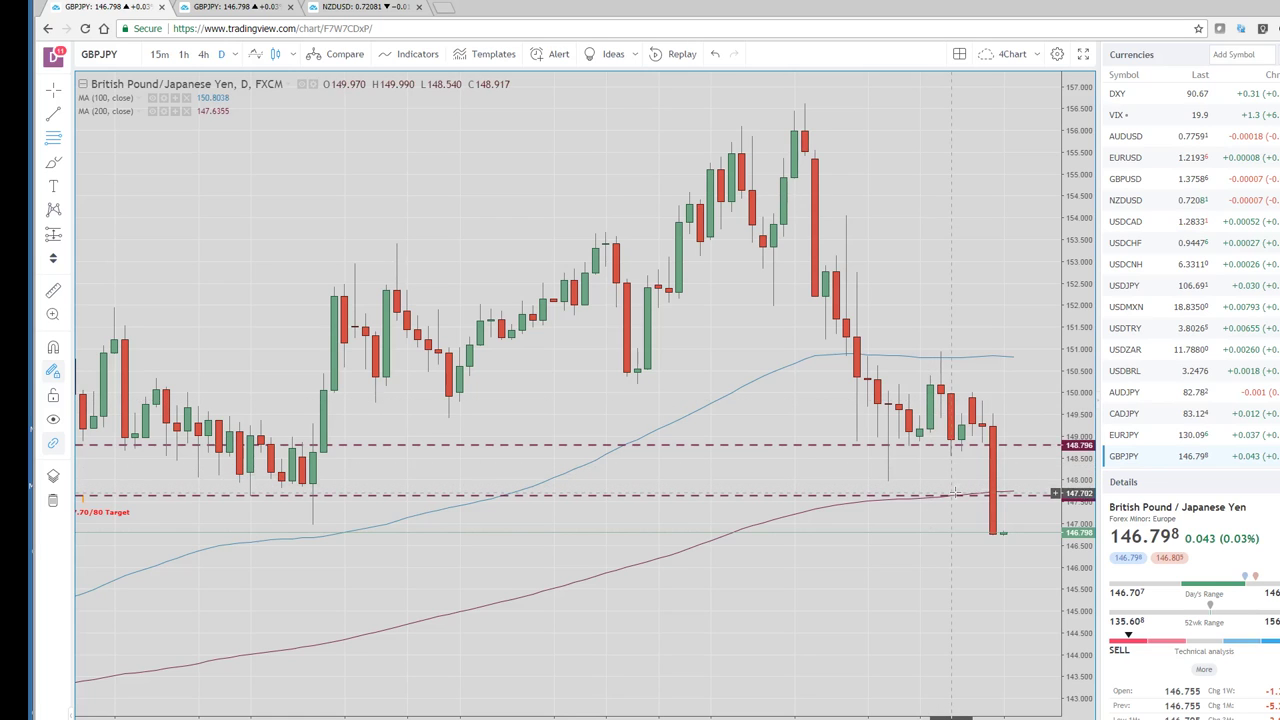
pyautogui.scroll(-2, 954, 490)
pyautogui.scroll(-1, 954, 490)
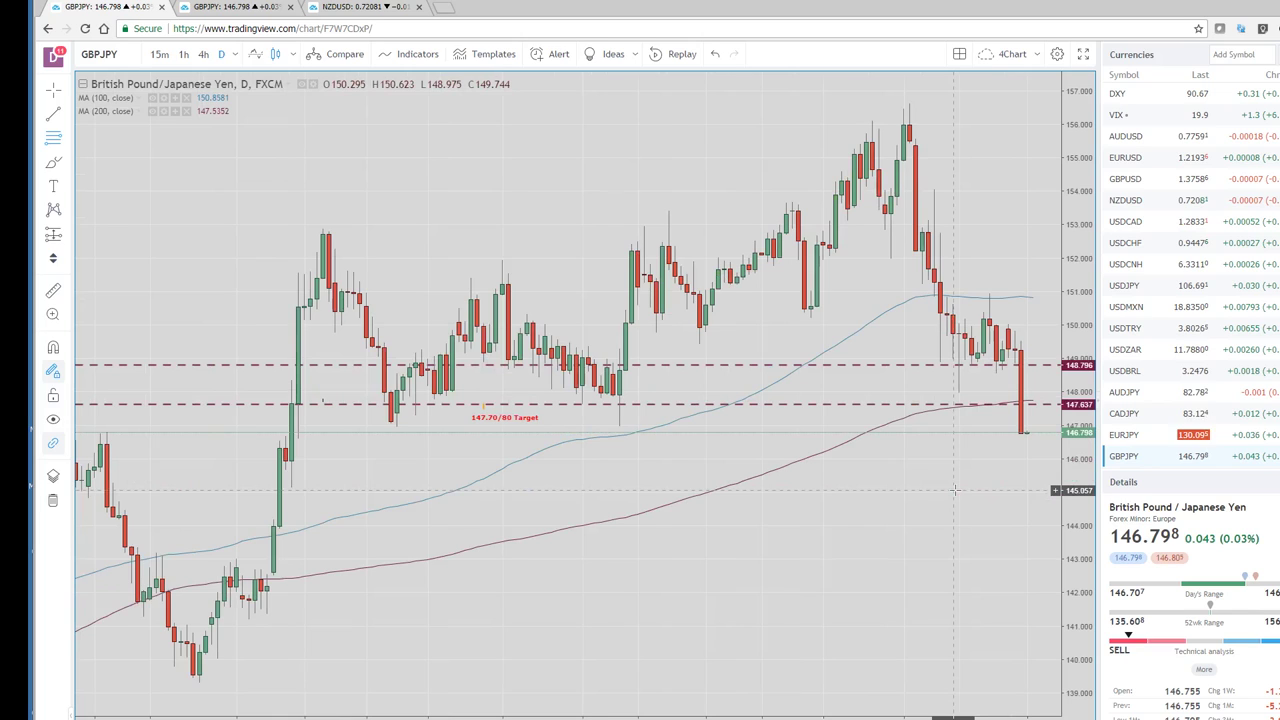
pyautogui.scroll(1, 954, 490)
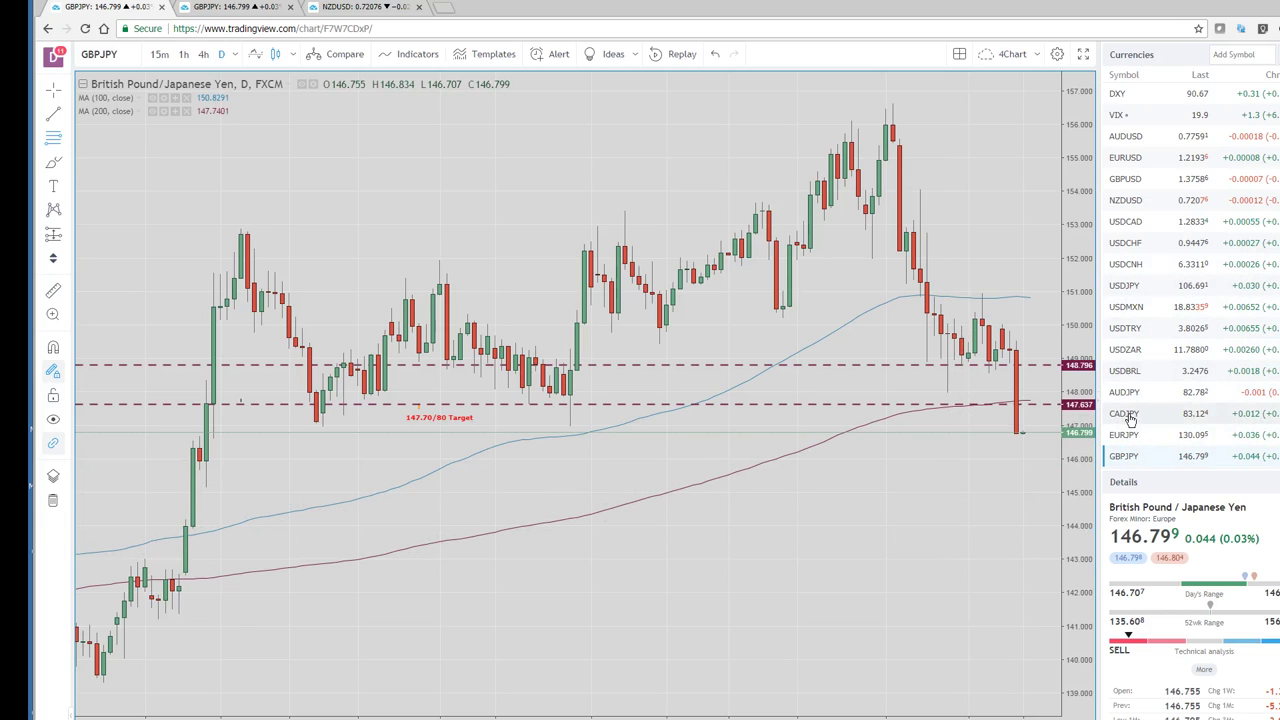
pyautogui.scroll(-1, 1130, 420)
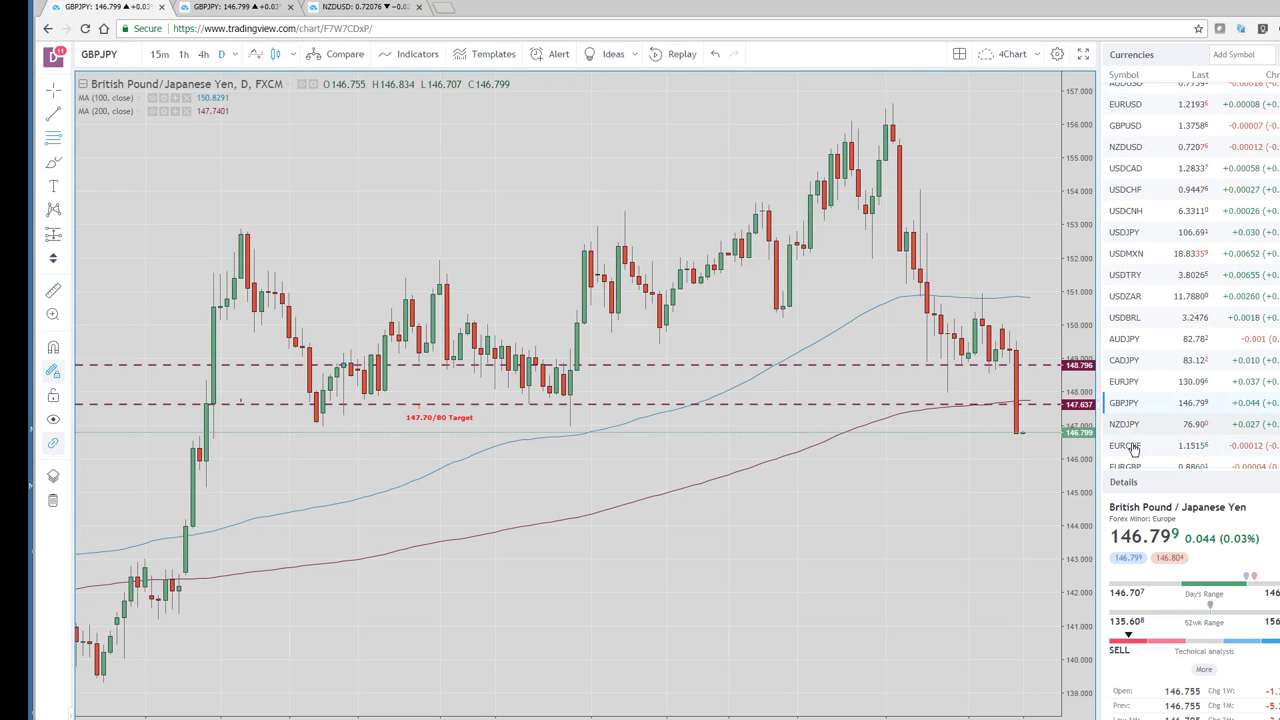
pyautogui.scroll(-1, 1131, 438)
pyautogui.click(1133, 444)
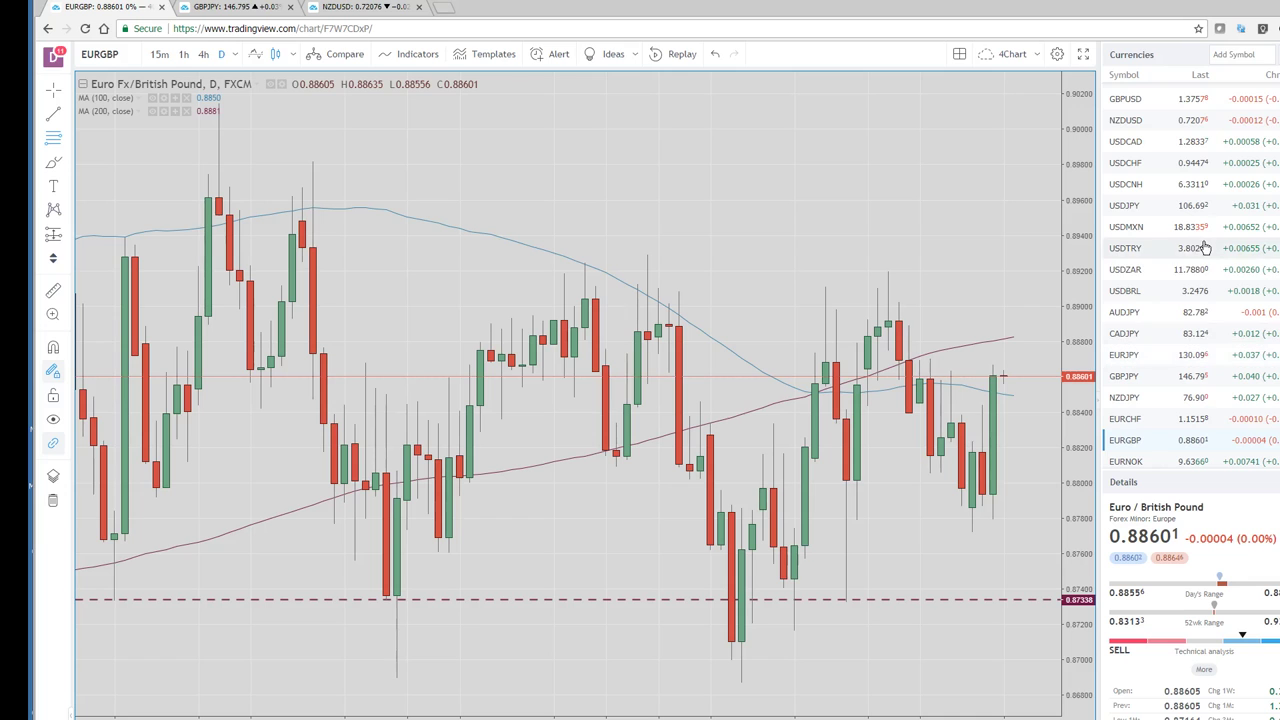
# - Open USDCAD, delete its old Fibonacci retracement, and pan the chart sideways
pyautogui.click(1125, 145)
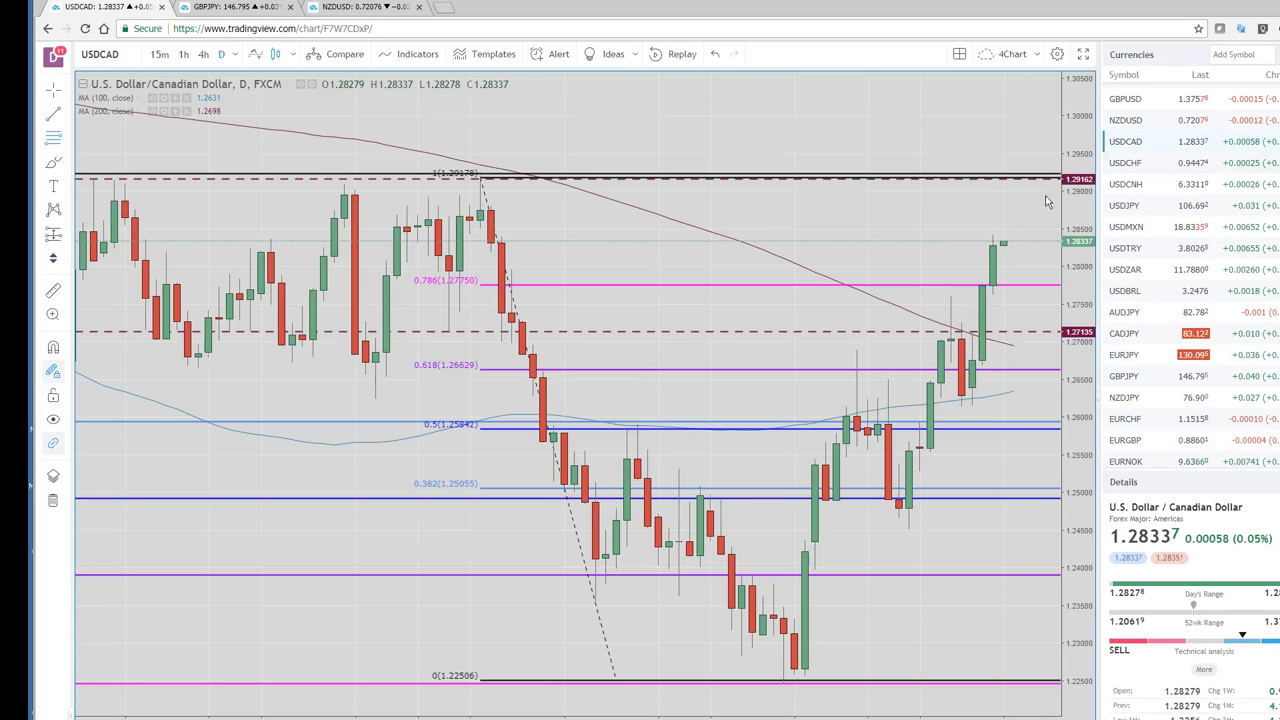
pyautogui.scroll(2, 731, 361)
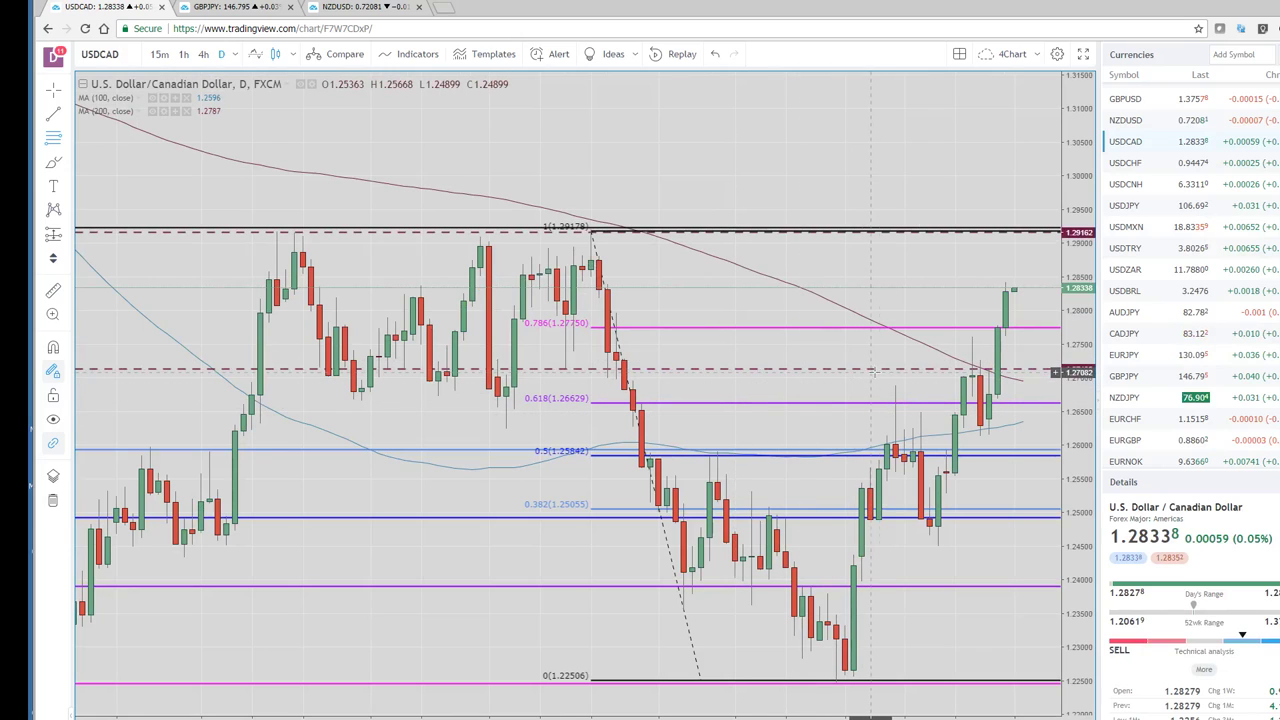
pyautogui.rightClick(958, 328)
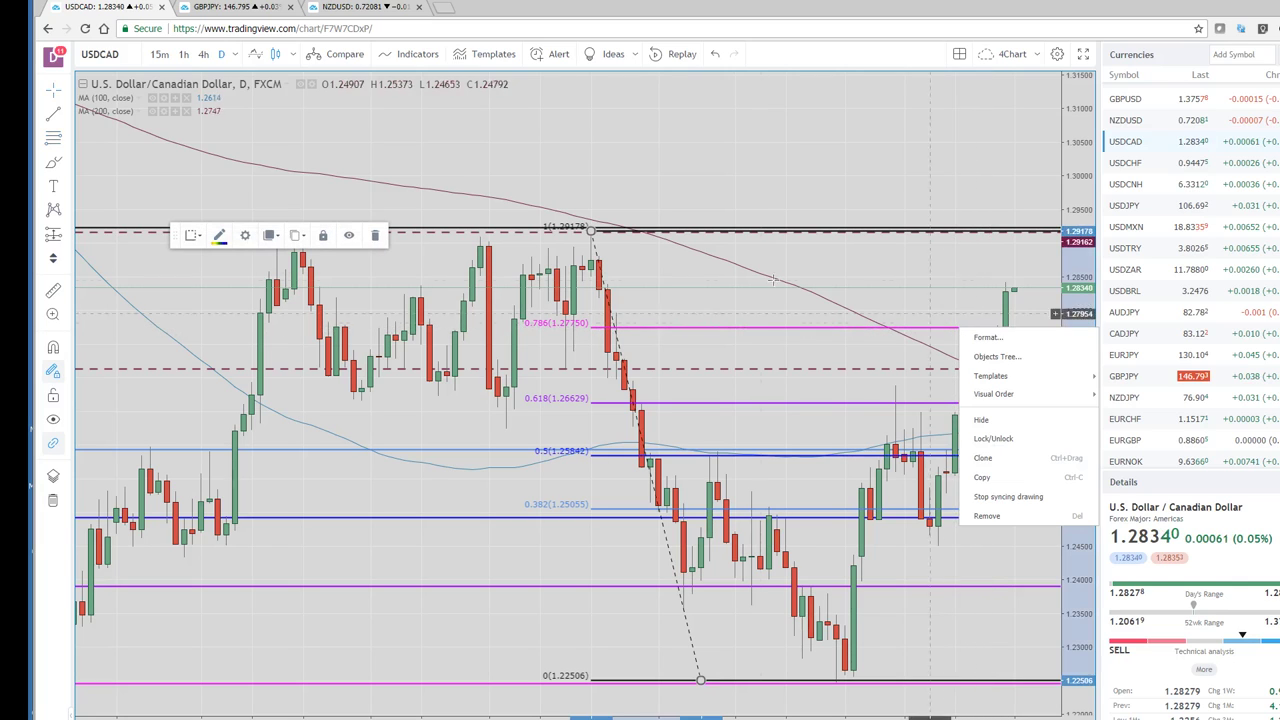
pyautogui.click(386, 236)
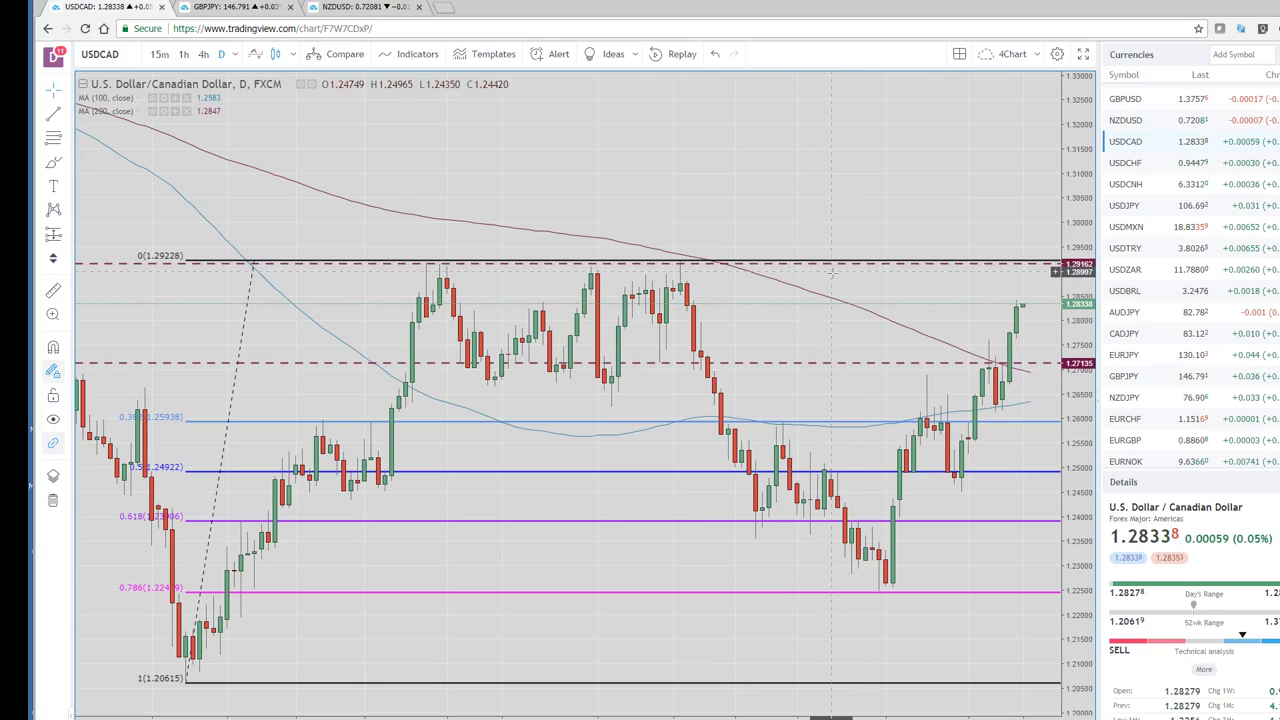
pyautogui.moveTo(855, 272); pyautogui.dragTo(790, 366)
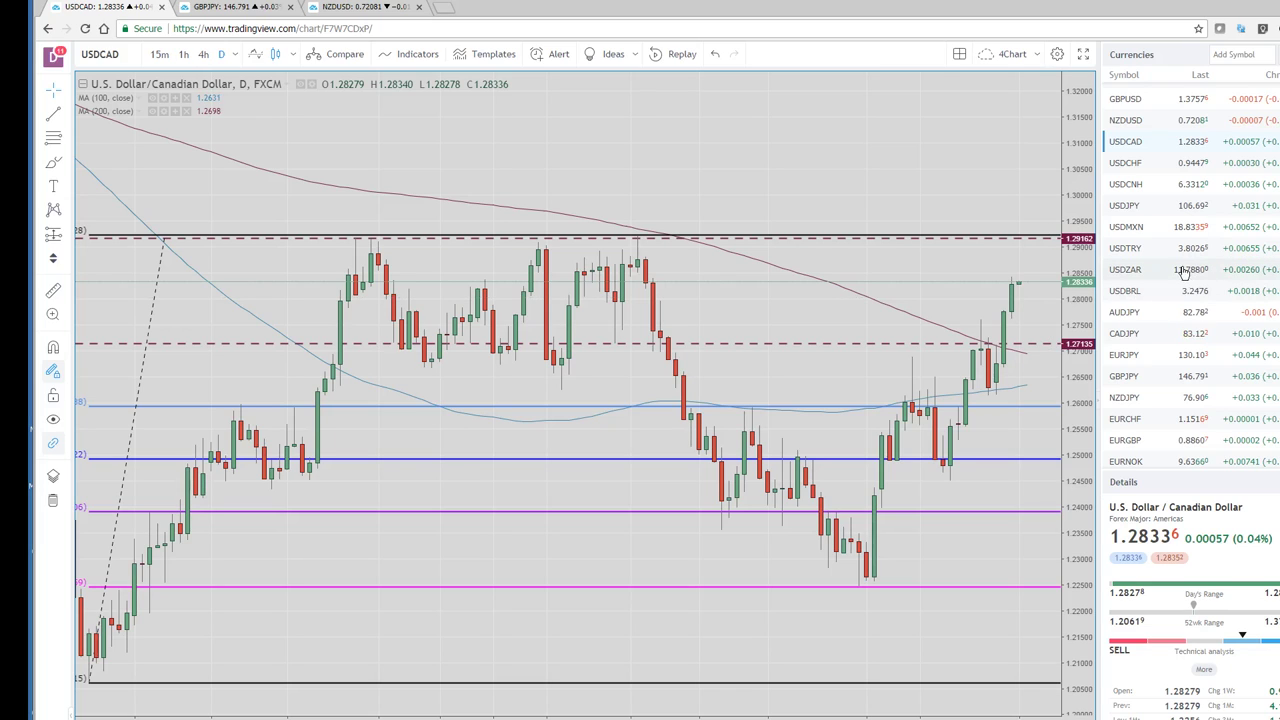
# - Open USDJPY and zoom in on its Fibonacci levels from 110.500 to 105.539
pyautogui.click(1124, 205)
pyautogui.scroll(2, 752, 357)
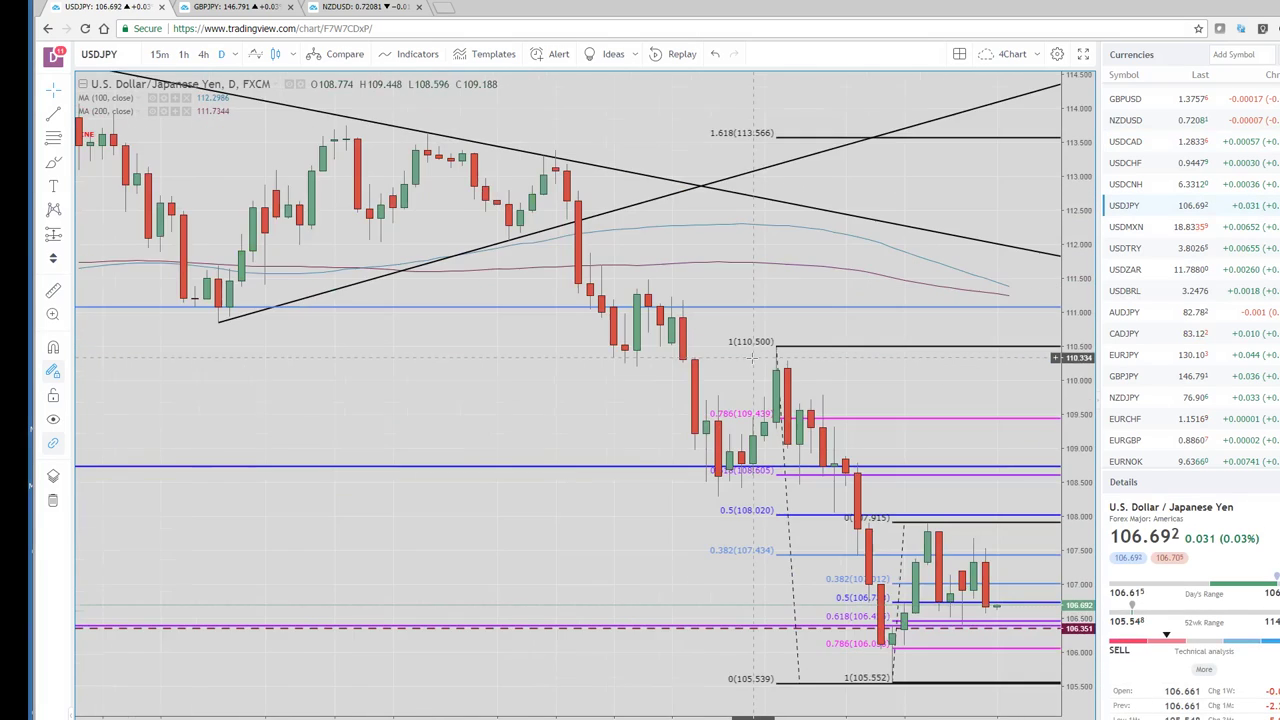
pyautogui.scroll(1, 752, 357)
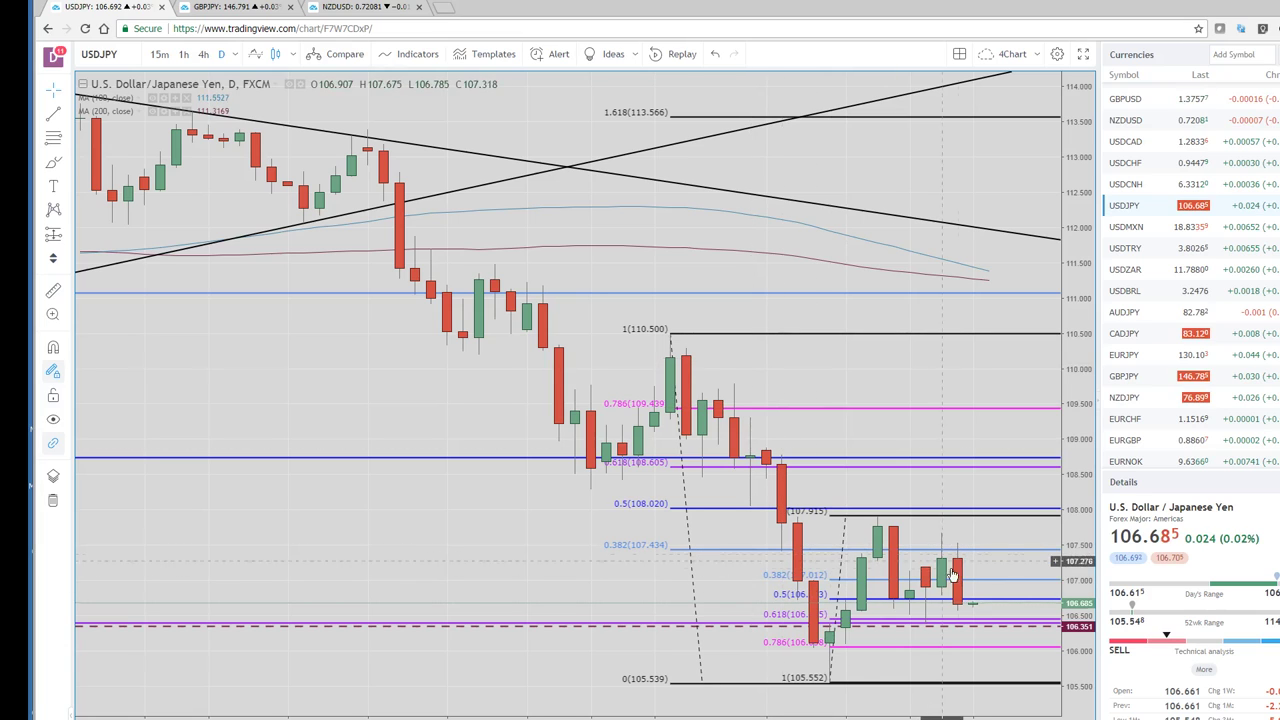